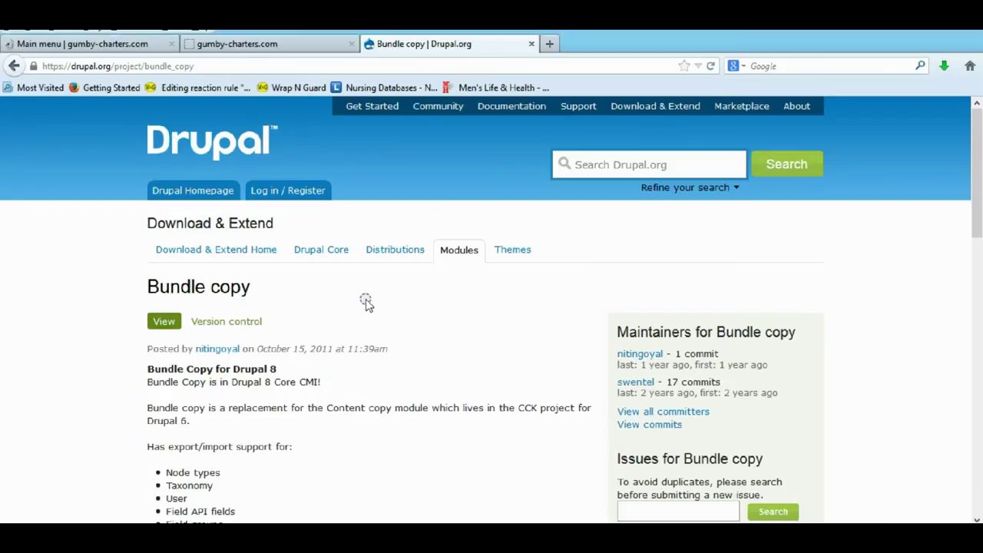
# Step: Browse the Bundle copy project page and check the project name in its address
pyautogui.scroll(-3, 366, 303)
pyautogui.scroll(-1, 365, 303)
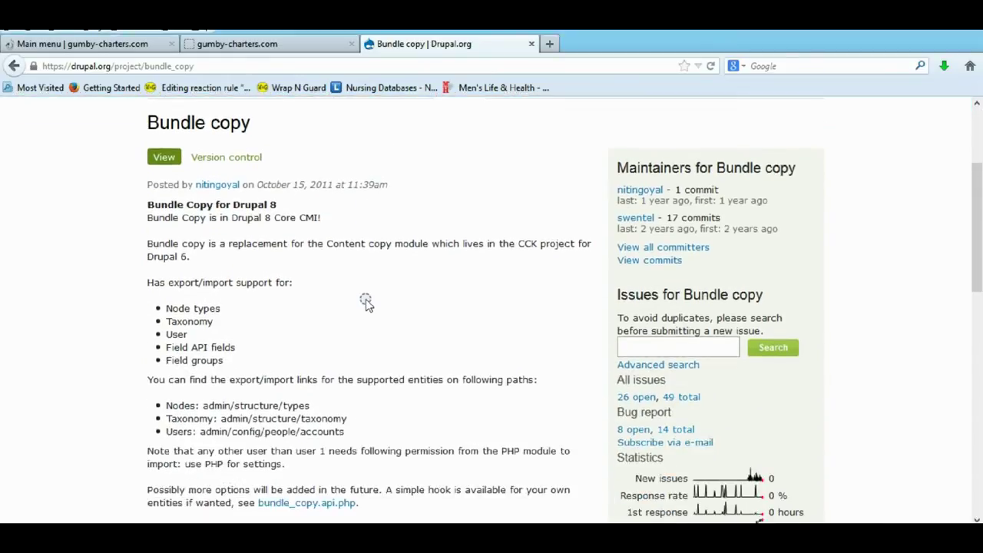
pyautogui.scroll(-2, 366, 303)
pyautogui.scroll(-1, 366, 302)
pyautogui.scroll(-1, 366, 302)
pyautogui.scroll(5, 366, 302)
pyautogui.scroll(2, 366, 303)
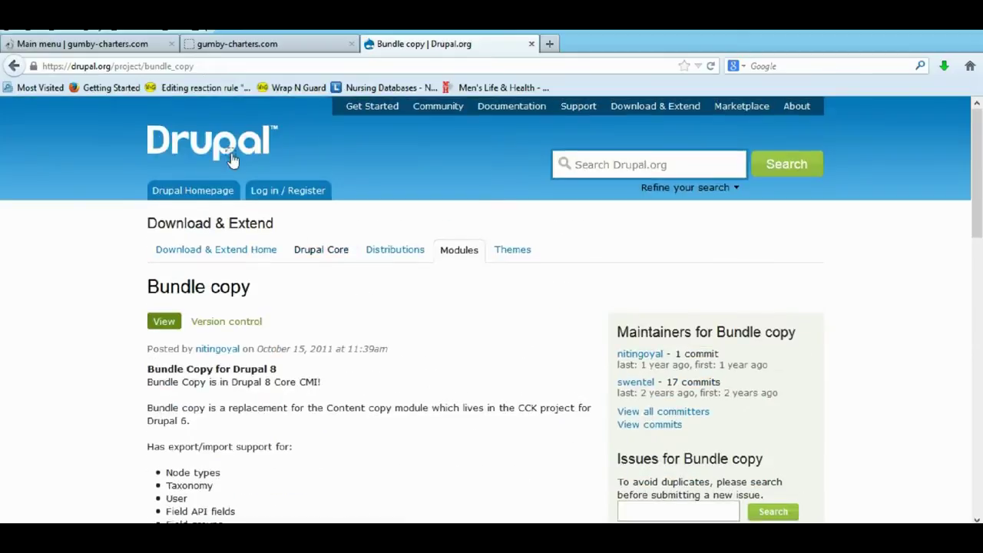
pyautogui.moveTo(195, 66); pyautogui.dragTo(151, 80)
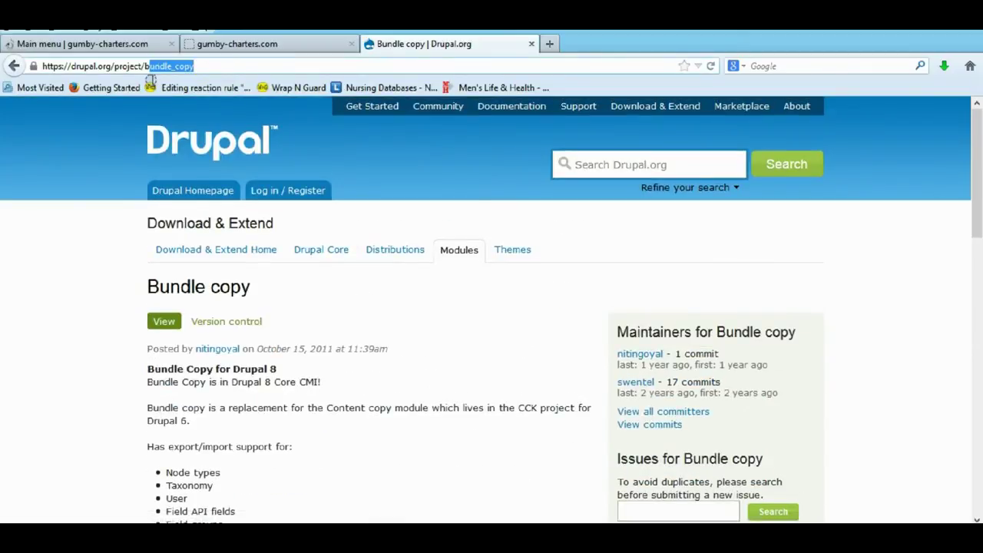
pyautogui.click(456, 355)
# Step: Copy the link location of the 7.x-1.1 zip download
pyautogui.scroll(-10, 456, 355)
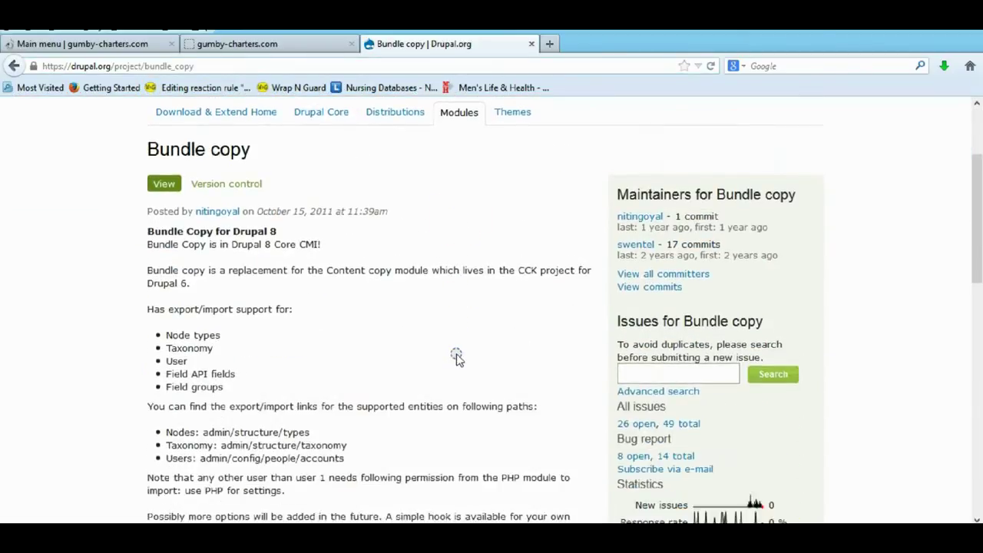
pyautogui.scroll(-3, 457, 355)
pyautogui.scroll(-3, 393, 305)
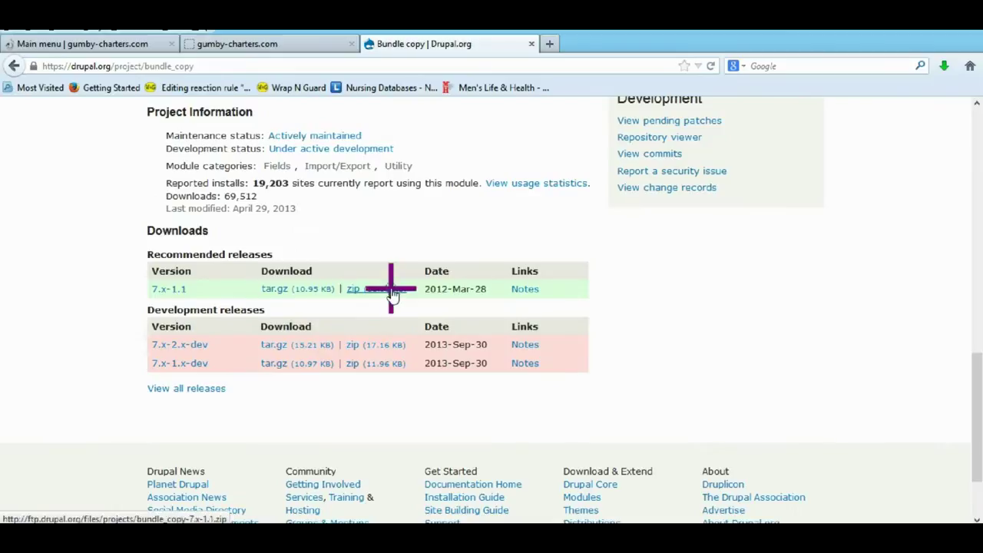
pyautogui.rightClick(393, 296)
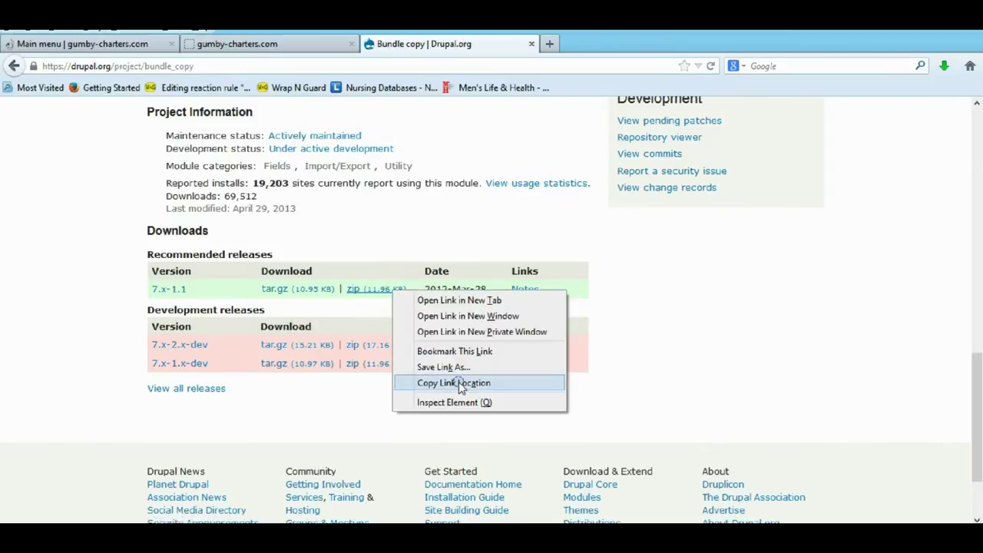
pyautogui.click(460, 384)
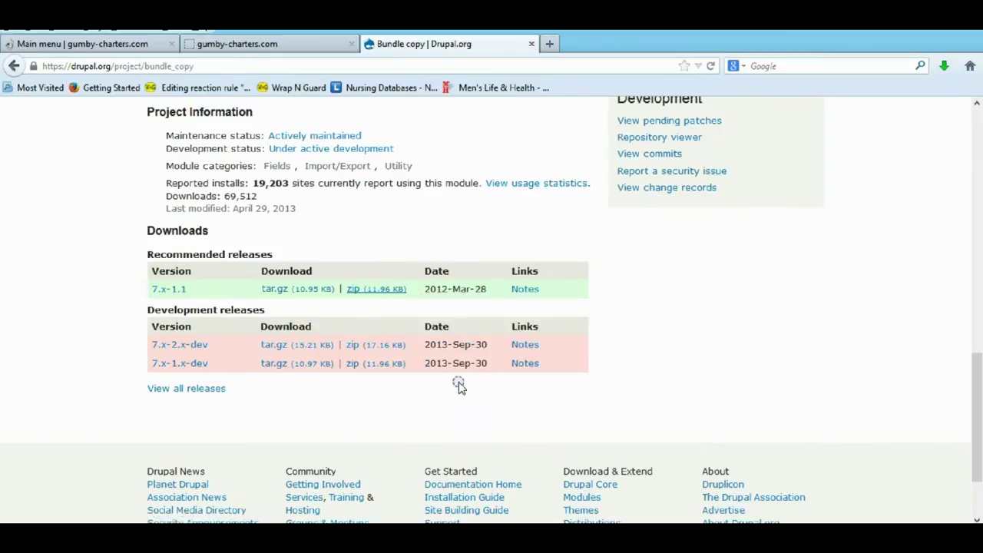
# Step: Install Bundle copy from the pasted 7.x-1.1 zip URL via Modules > Install new module
pyautogui.click(531, 44)
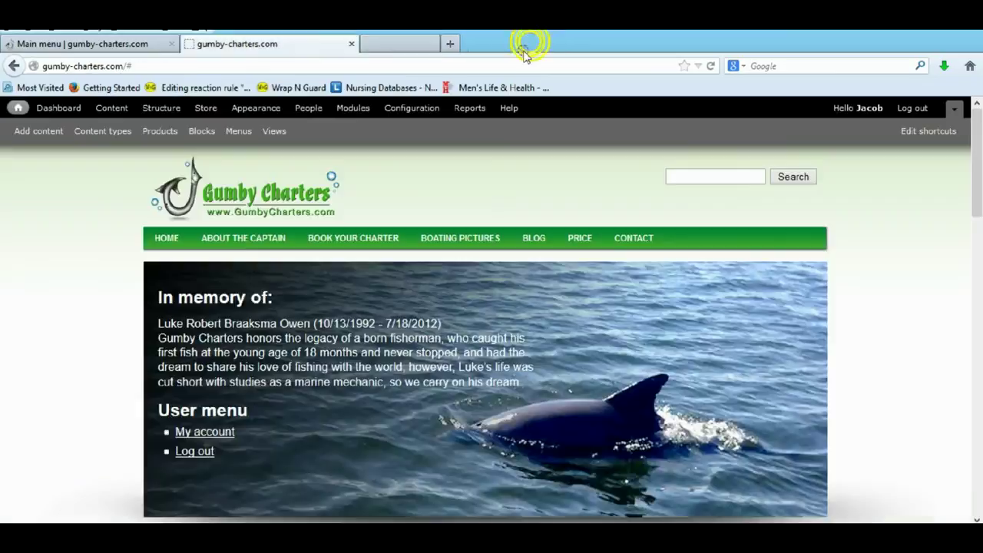
pyautogui.click(358, 108)
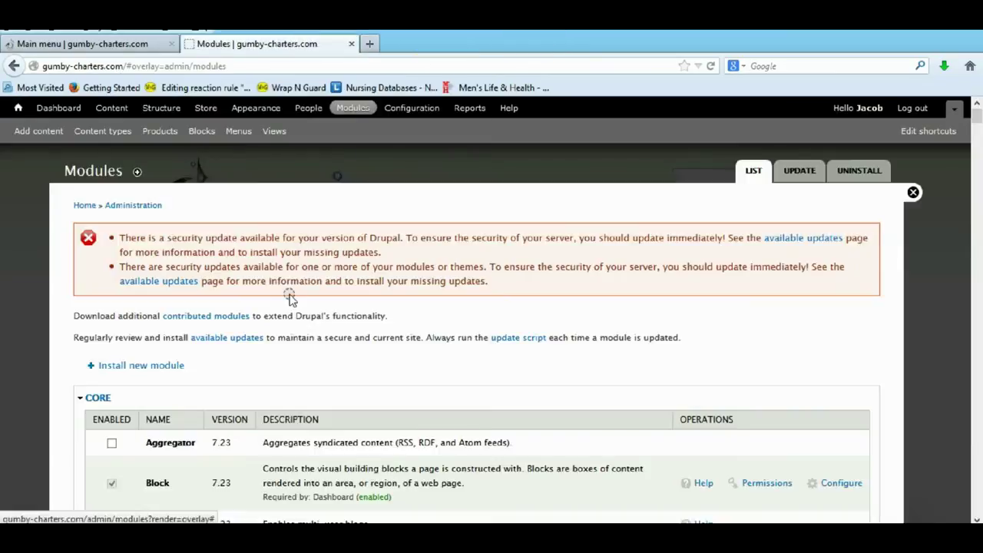
pyautogui.scroll(-2, 290, 298)
pyautogui.click(172, 286)
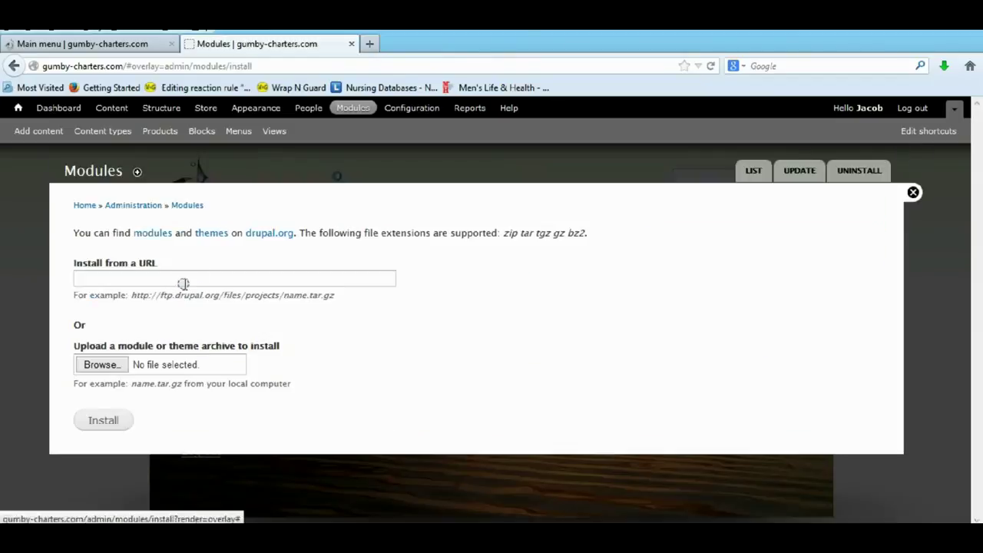
pyautogui.click(195, 274)
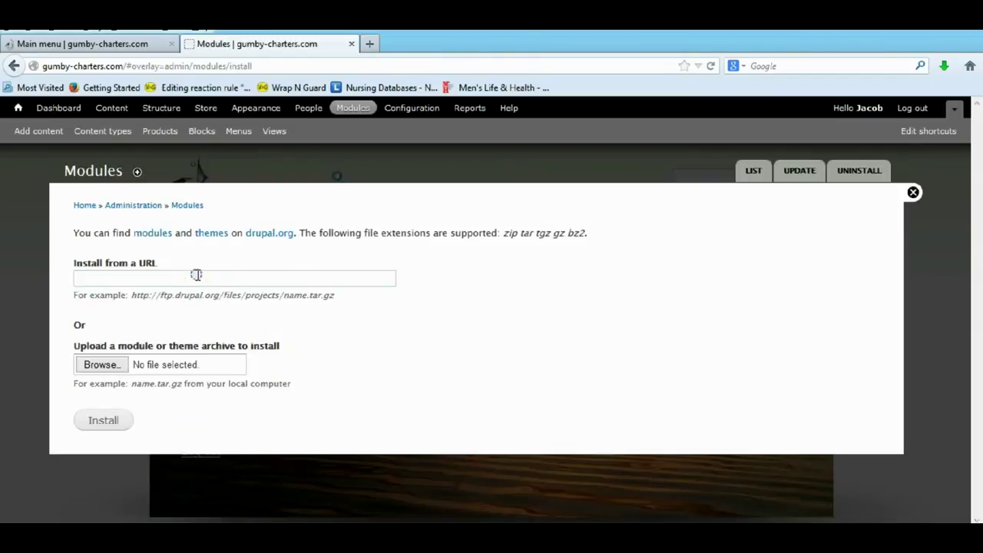
pyautogui.hotkey('ctrl', 'v')
pyautogui.click(108, 420)
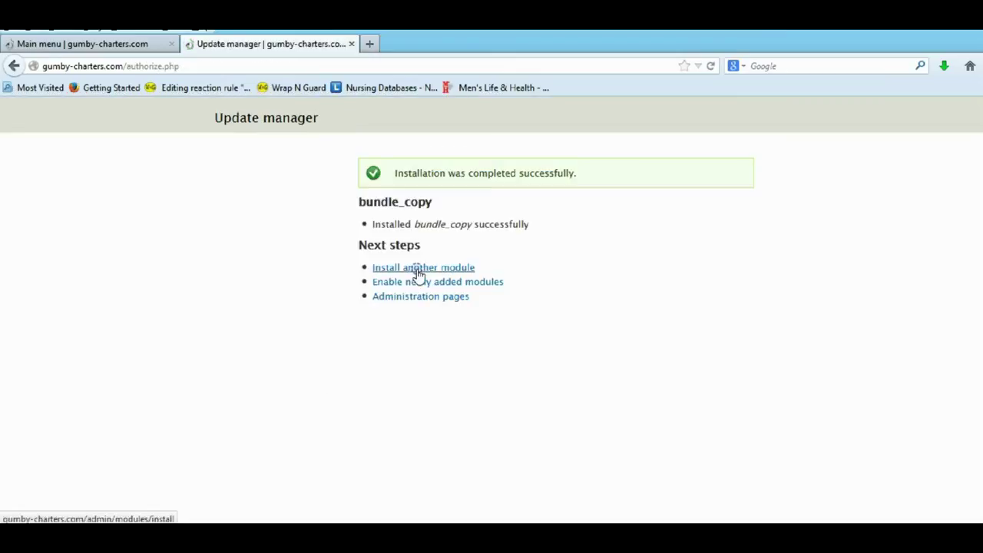
# Step: Find Bundle copy among the newly added modules, tick it, and save the configuration
pyautogui.click(428, 284)
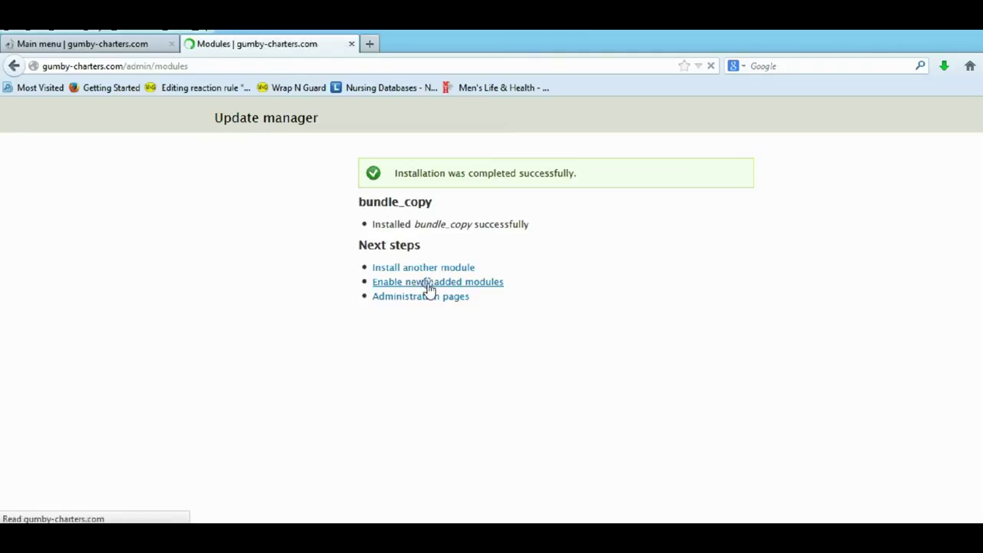
pyautogui.hotkey('ctrl', 'f')
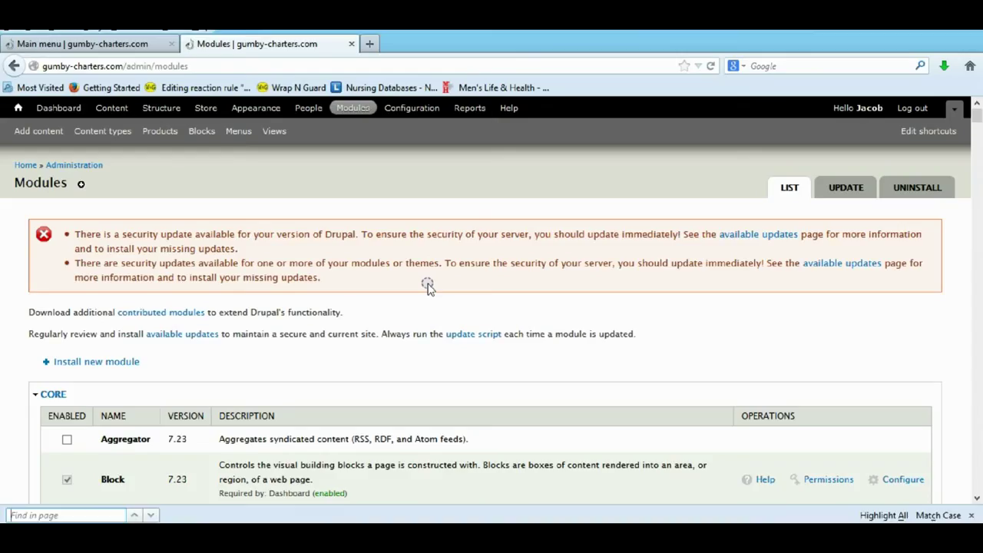
pyautogui.write('bundle')
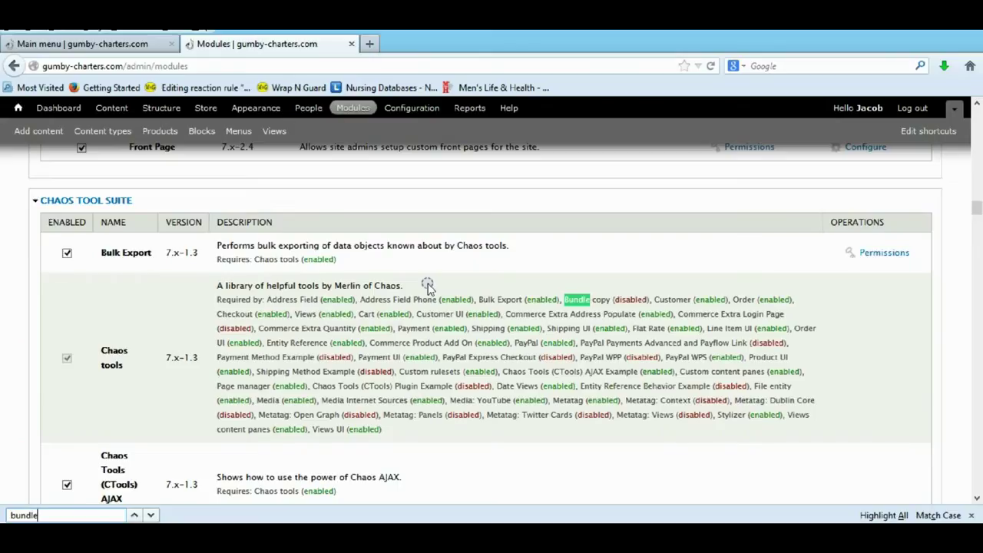
pyautogui.press('Return')
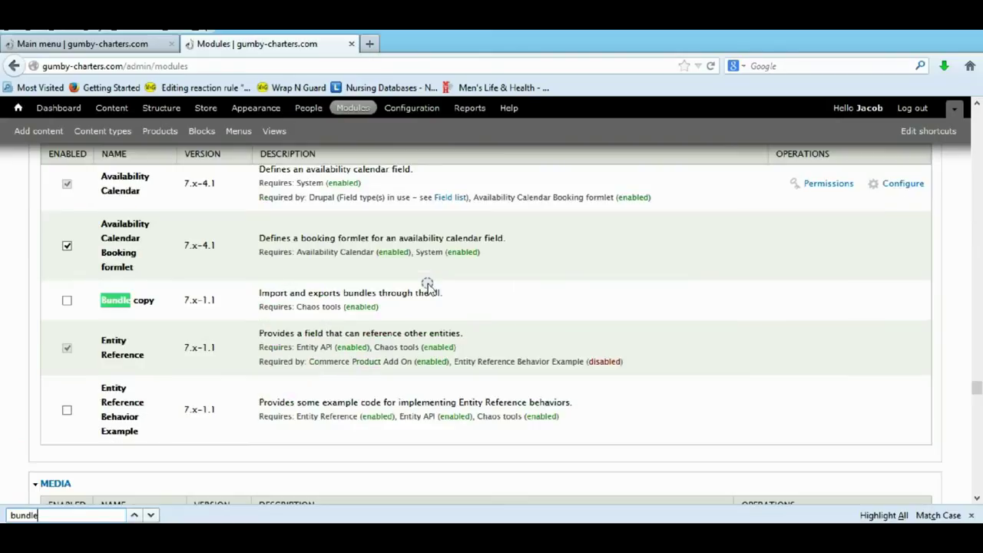
pyautogui.doubleClick(31, 515)
pyautogui.click(123, 309)
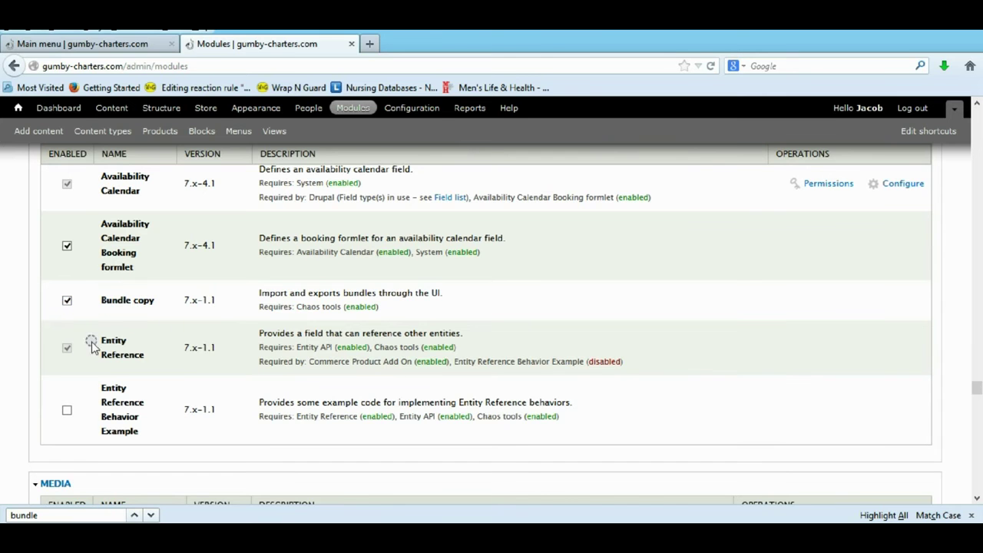
pyautogui.scroll(-10, 91, 351)
pyautogui.scroll(-10, 91, 351)
pyautogui.scroll(-10, 108, 392)
pyautogui.click(107, 445)
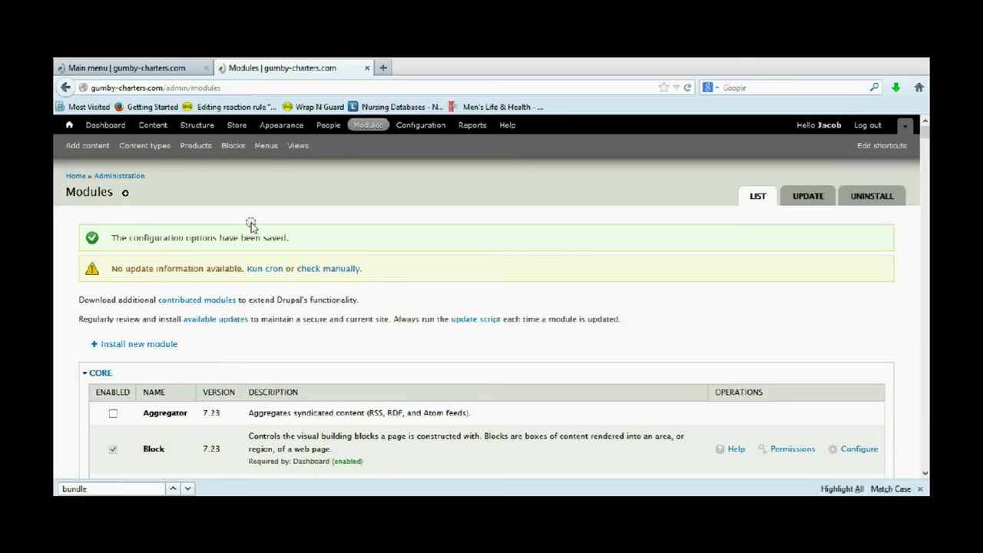
# Step: Export the Newest Fishing or Touring Video content type with all its fields
pyautogui.click(145, 154)
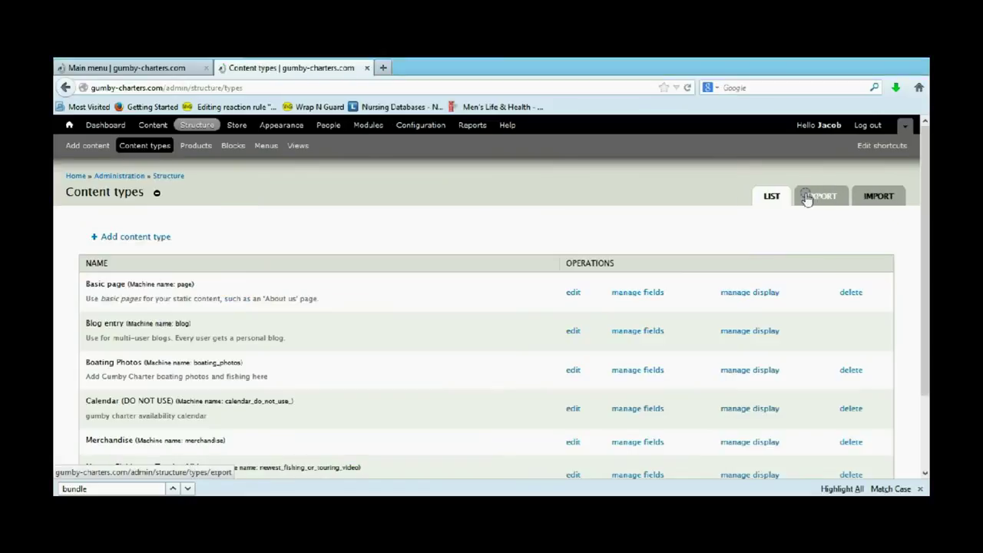
pyautogui.click(819, 198)
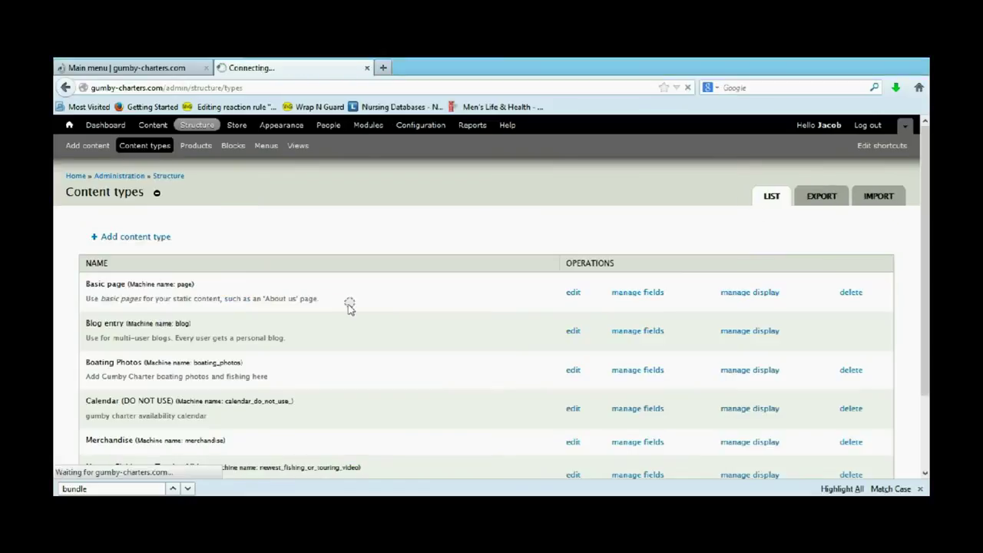
pyautogui.scroll(-2, 131, 391)
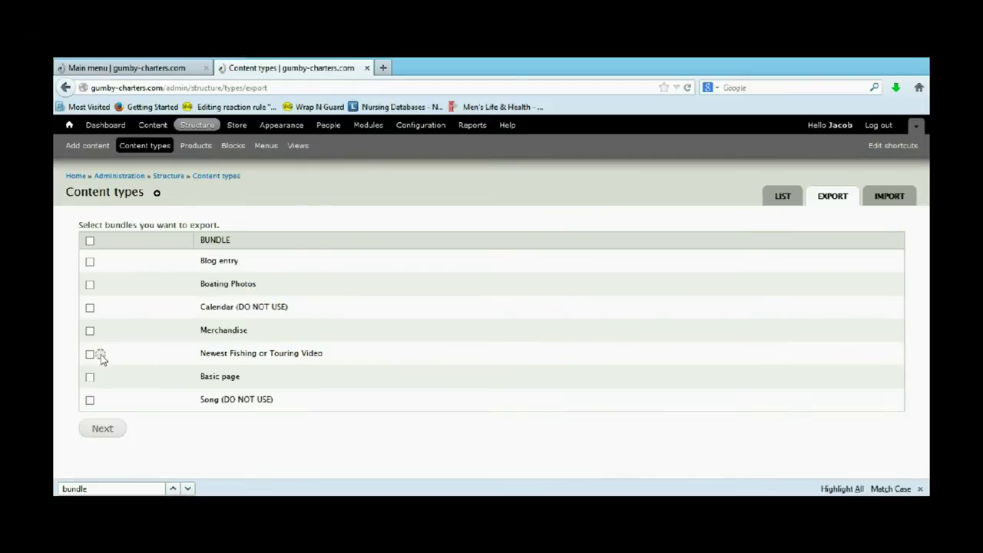
pyautogui.click(100, 428)
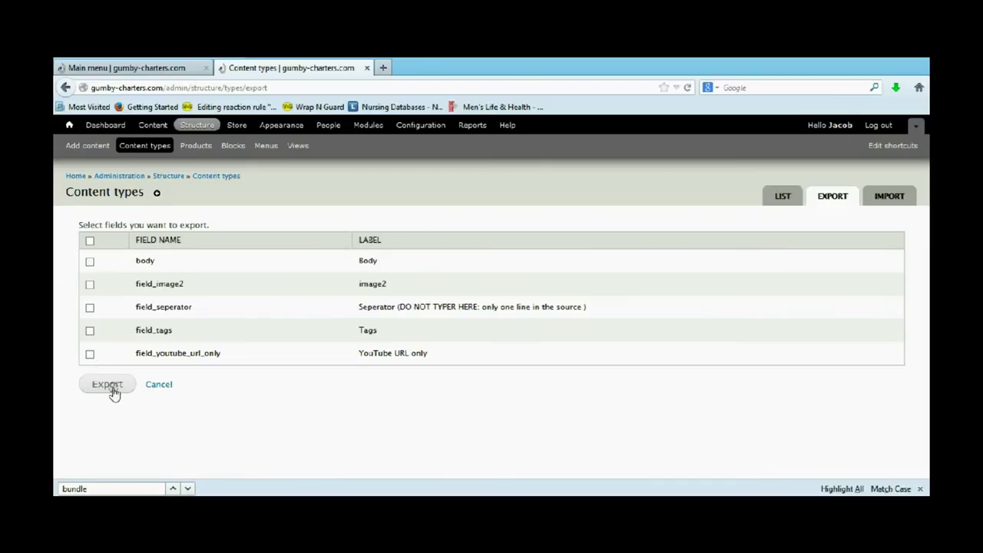
pyautogui.click(90, 240)
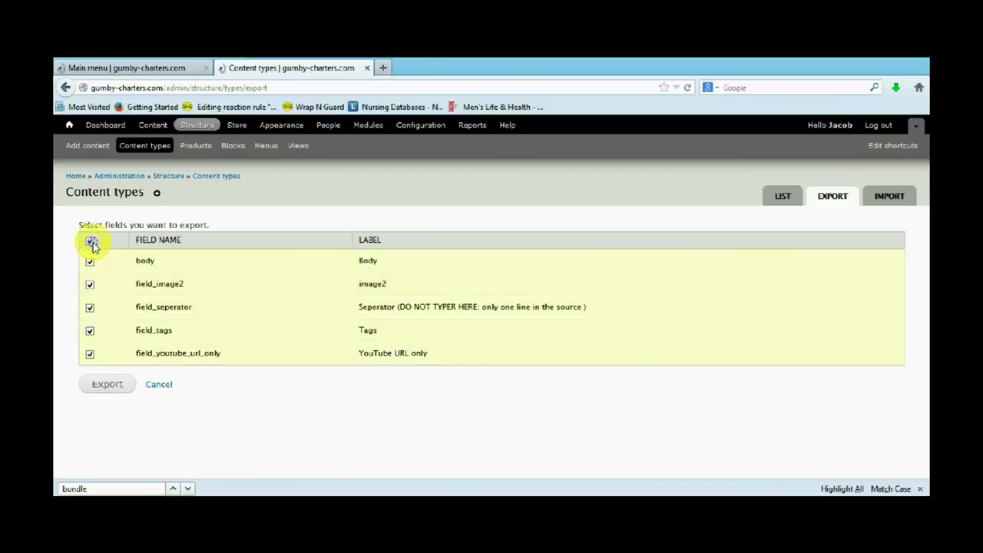
pyautogui.click(117, 382)
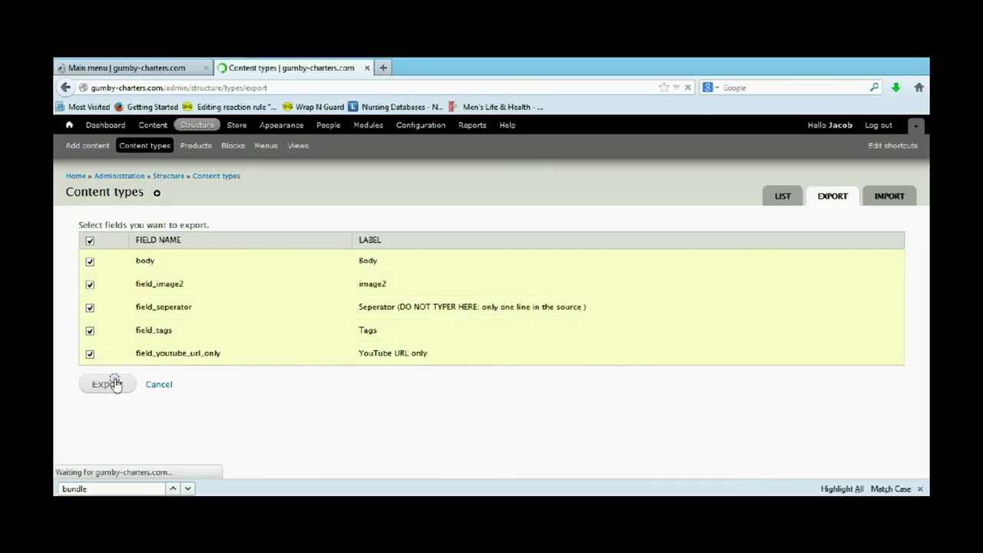
# Step: Select the entire exported definition in the Export data box and review it
pyautogui.tripleClick(146, 310)
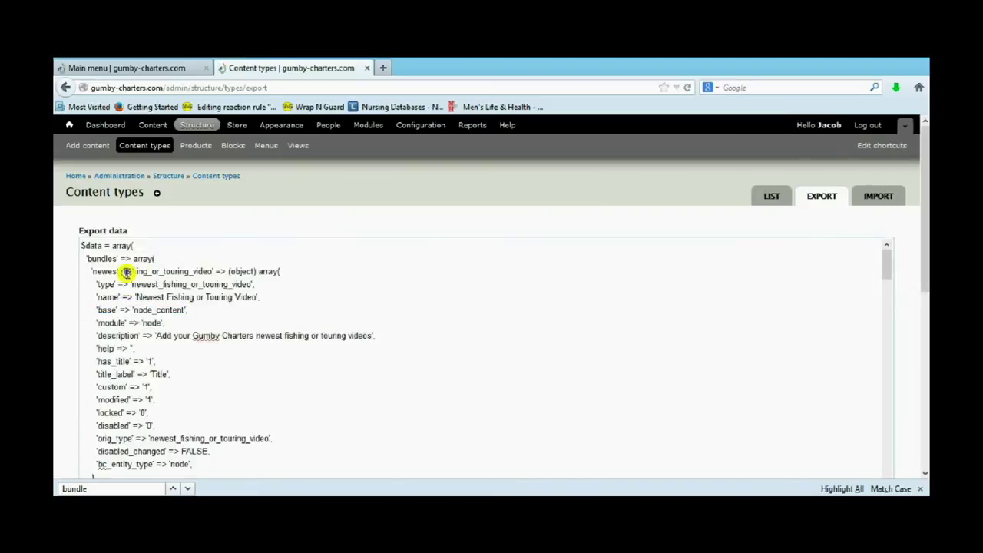
pyautogui.moveTo(81, 245); pyautogui.dragTo(252, 469)
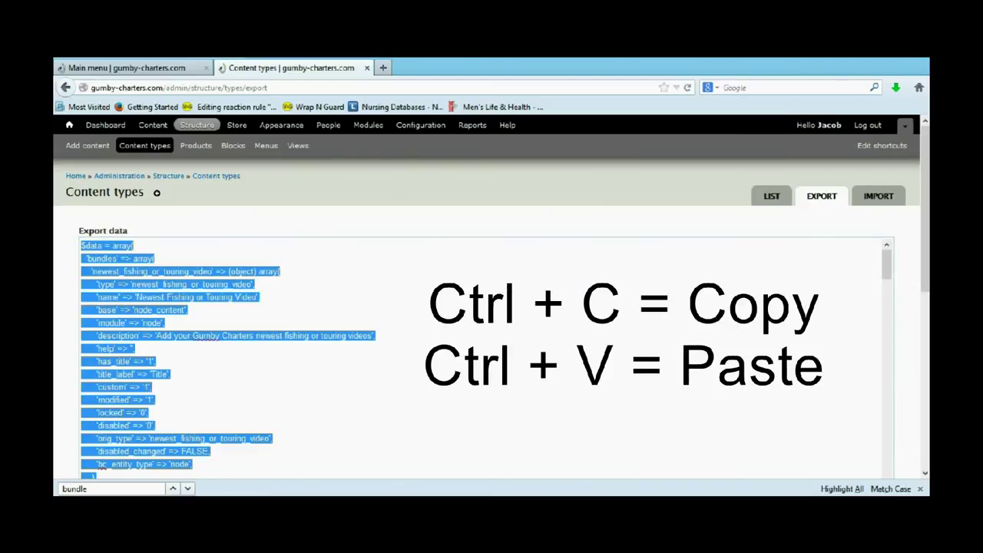
pyautogui.click(258, 423)
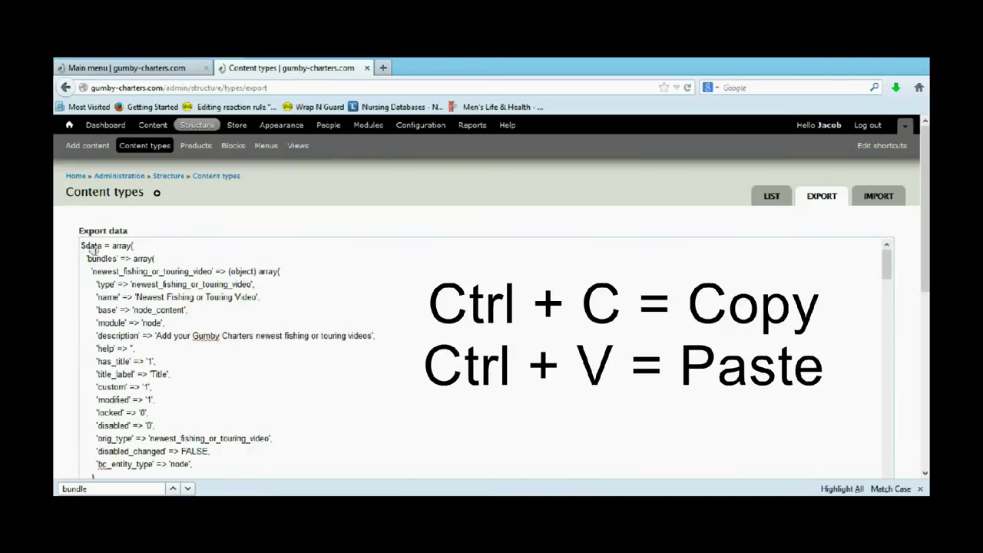
pyautogui.moveTo(79, 245); pyautogui.dragTo(153, 477)
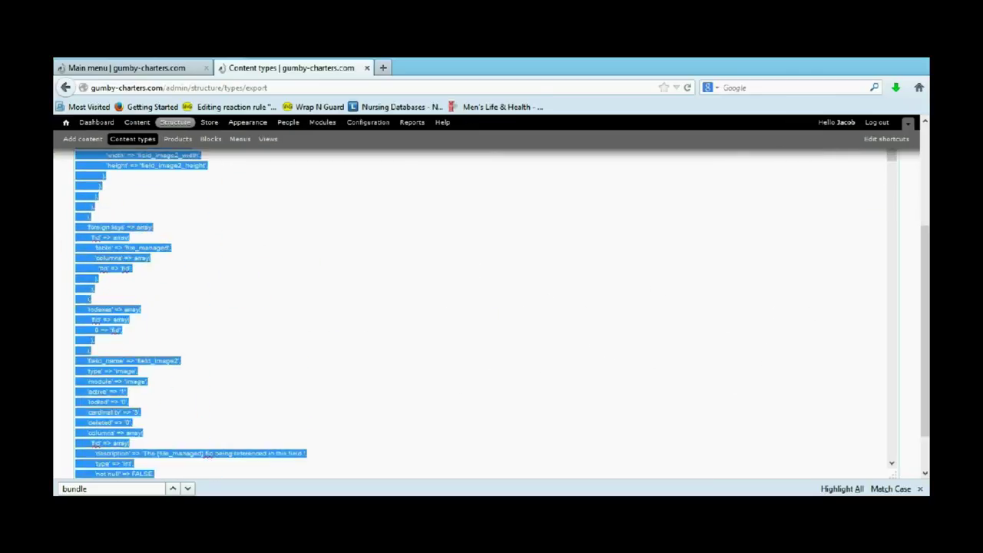
pyautogui.scroll(-2, 134, 269)
pyautogui.scroll(-1, 134, 269)
pyautogui.scroll(-2, 135, 269)
pyautogui.scroll(-2, 134, 269)
pyautogui.scroll(-2, 134, 269)
pyautogui.scroll(-2, 135, 269)
pyautogui.scroll(-2, 135, 269)
pyautogui.scroll(-2, 134, 269)
pyautogui.scroll(-3, 134, 269)
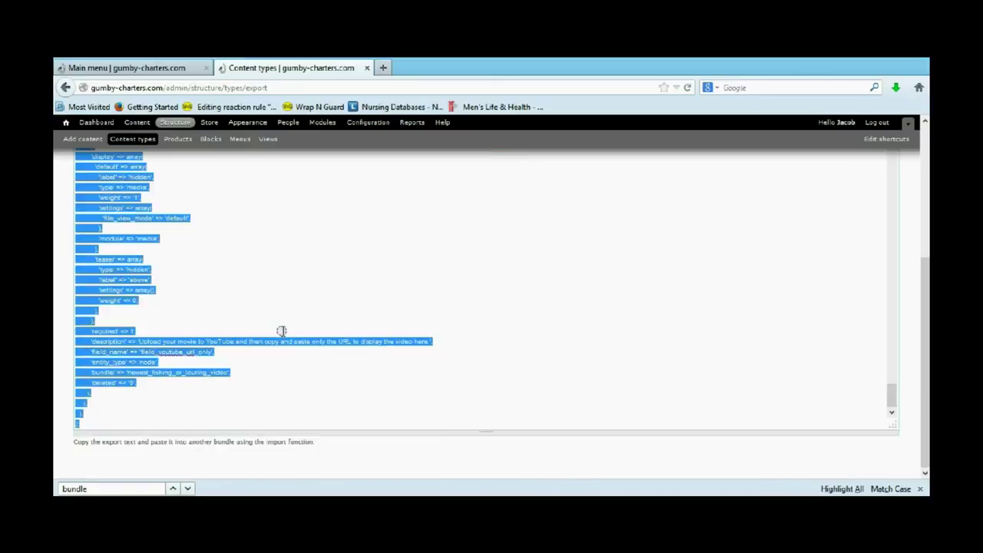
pyautogui.scroll(1, 261, 282)
pyautogui.scroll(2, 261, 282)
pyautogui.scroll(2, 261, 282)
pyautogui.scroll(2, 261, 282)
pyautogui.scroll(2, 261, 282)
pyautogui.scroll(2, 261, 282)
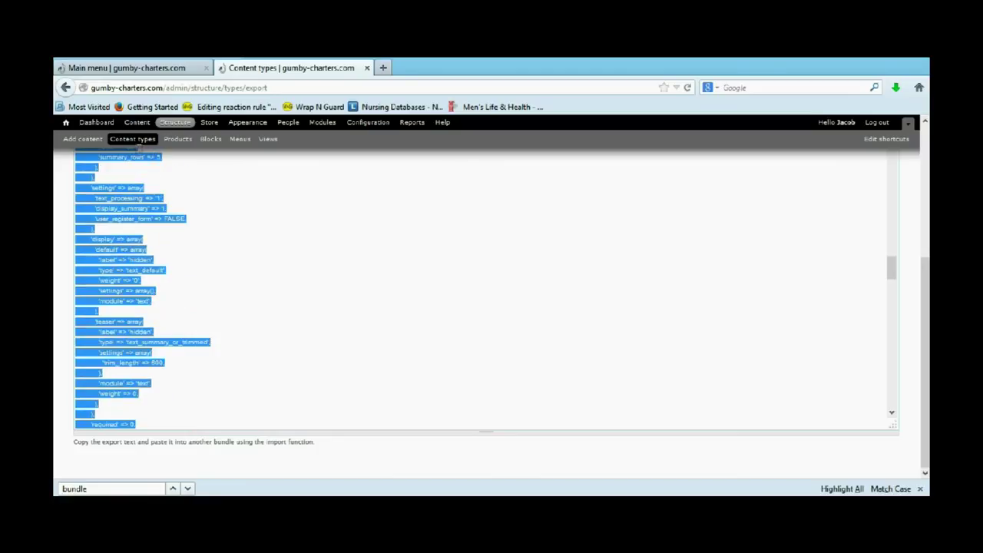
# Step: Open the edit form for Newest Fishing or Touring Video from the Content types list
pyautogui.click(135, 151)
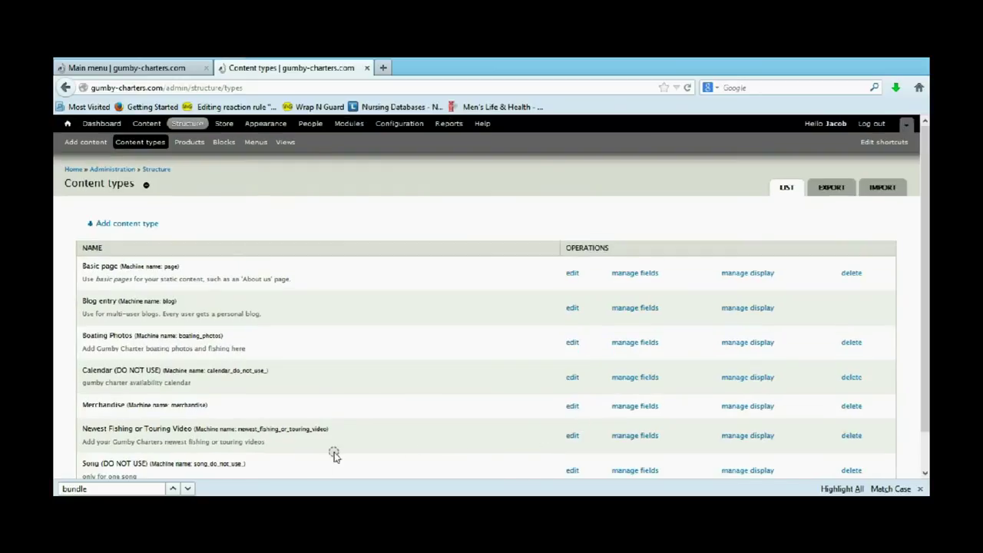
pyautogui.click(572, 436)
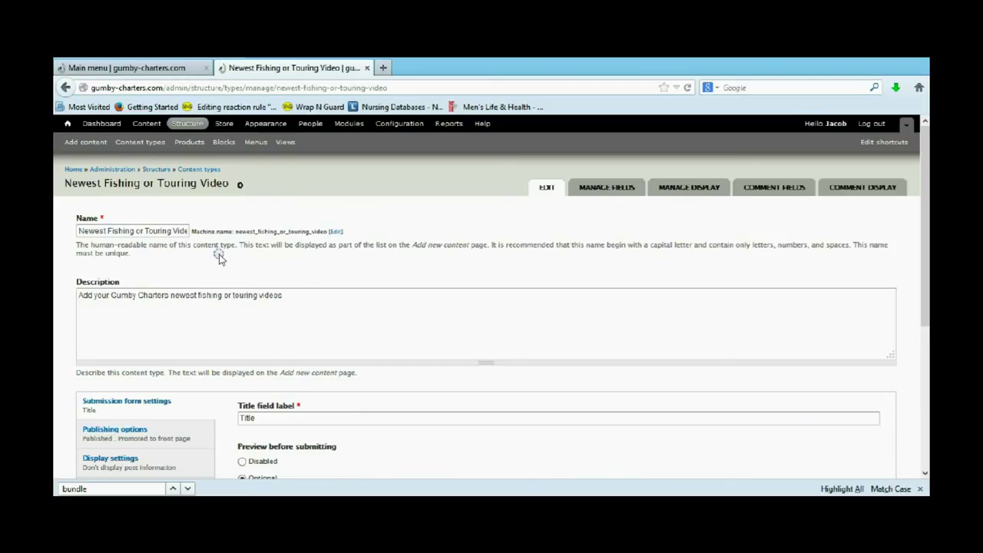
# Step: Rename the content type to 'Newest Fishing or Touring Video original'
pyautogui.hotkey('ctrl', '+')
pyautogui.moveTo(241, 259); pyautogui.dragTo(428, 257)
pyautogui.click(435, 249)
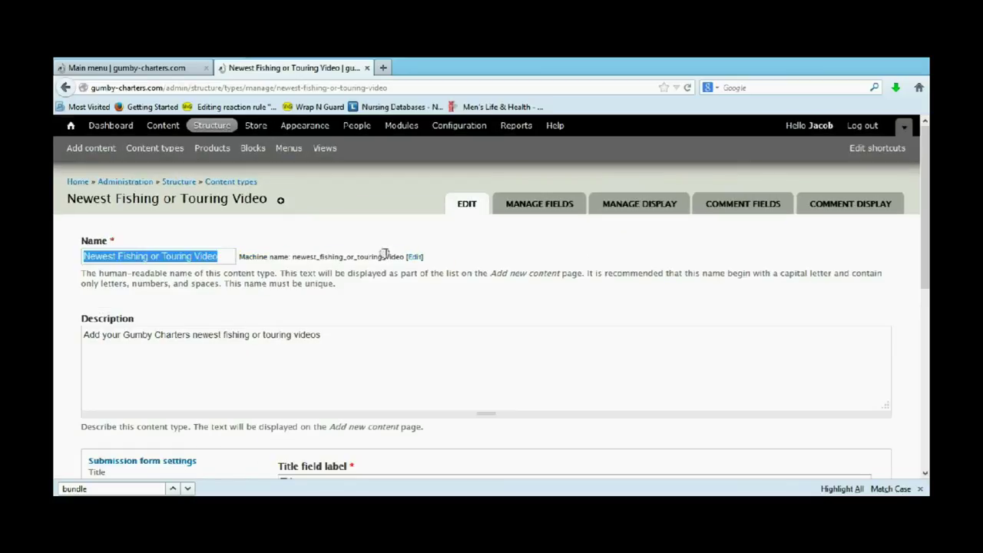
pyautogui.click(221, 258)
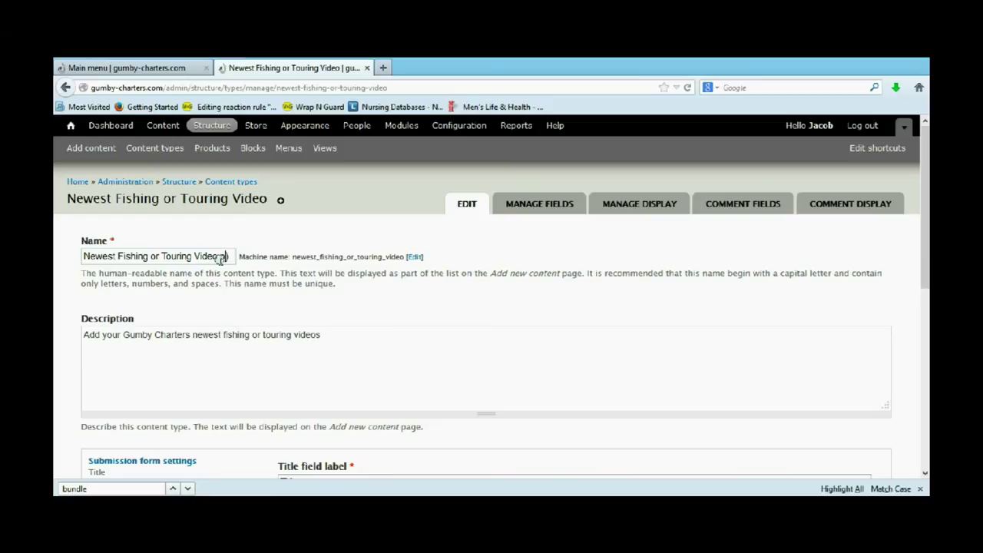
pyautogui.write('ginal')
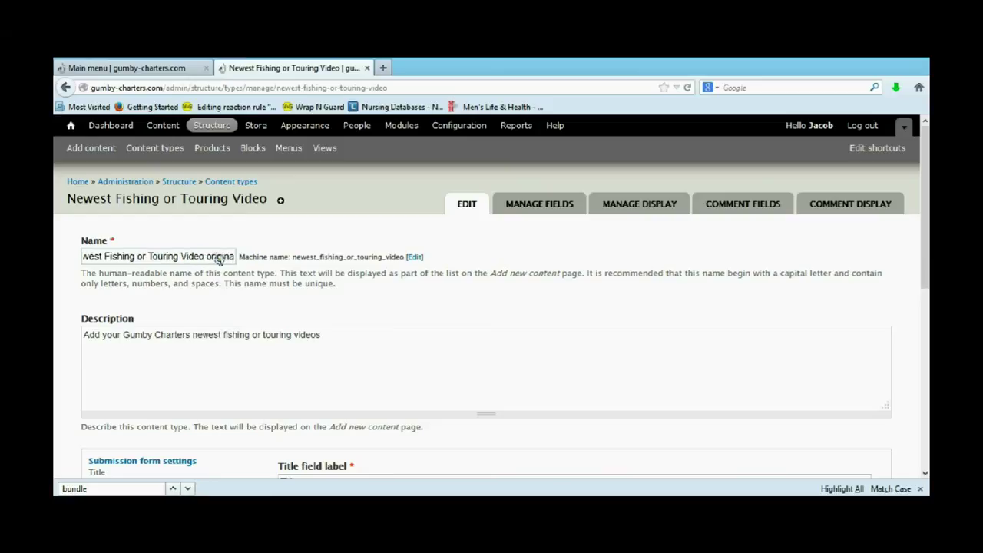
pyautogui.hotkey('ctrl', 'a')
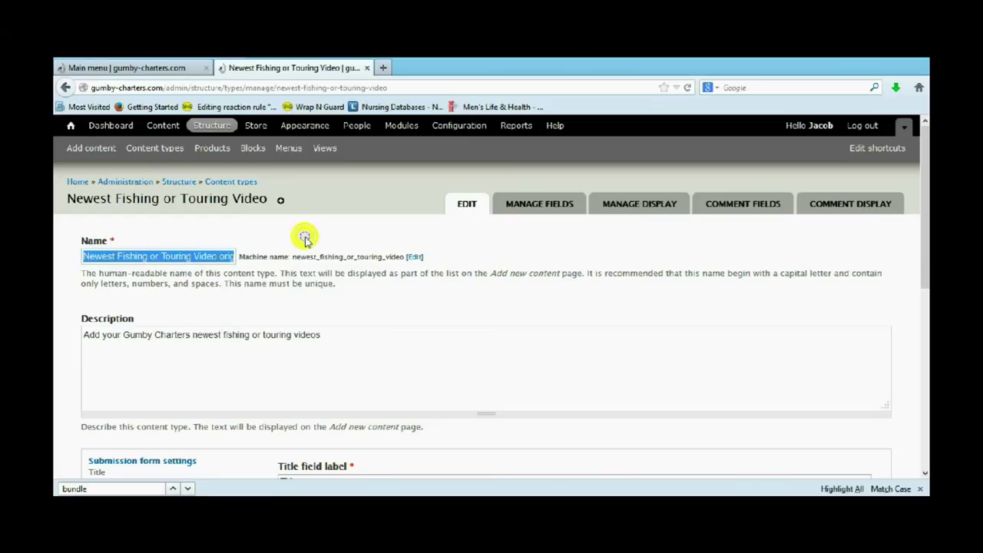
pyautogui.click(321, 258)
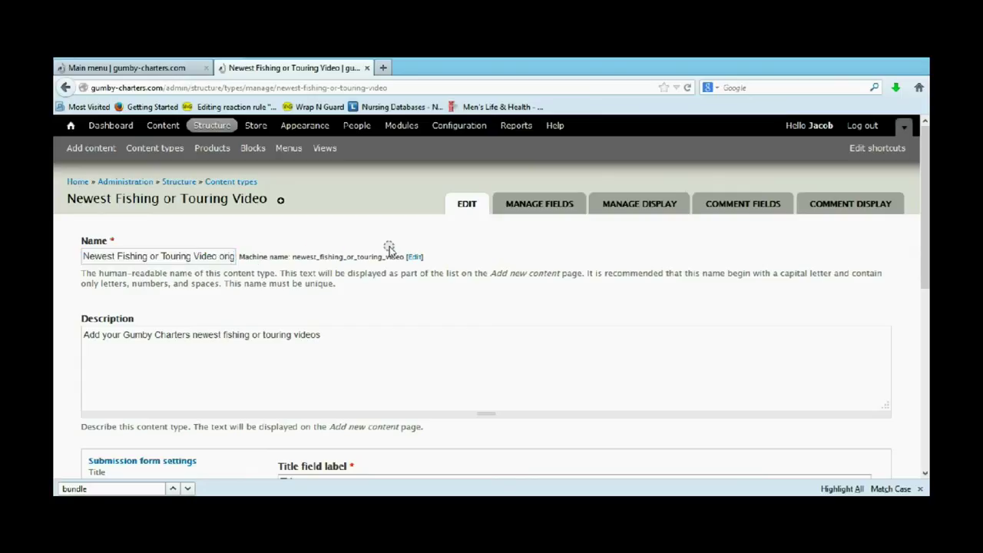
# Step: Change the machine name to newest_fishing_or_touring_origin and save the content type
pyautogui.click(413, 257)
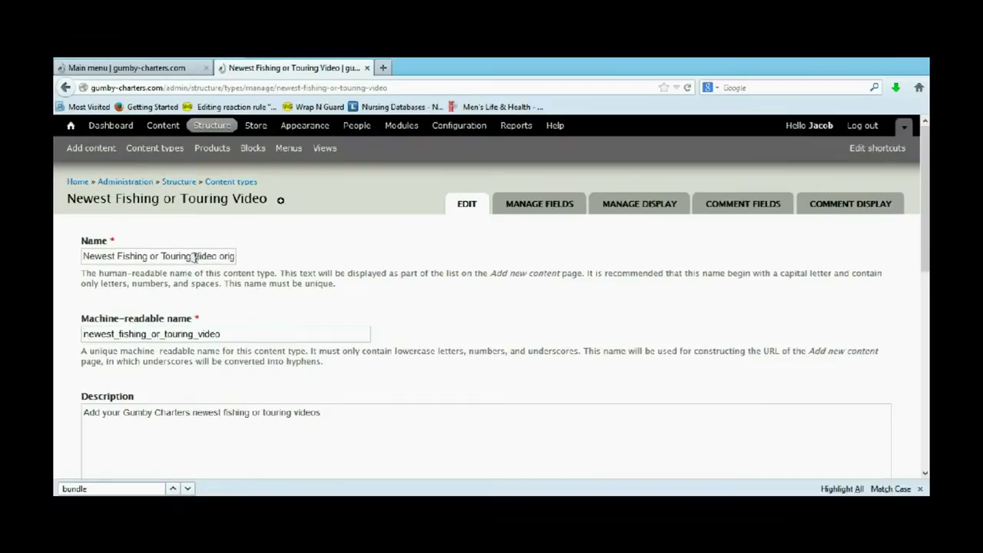
pyautogui.moveTo(195, 258); pyautogui.dragTo(297, 254)
pyautogui.click(266, 334)
pyautogui.write('r')
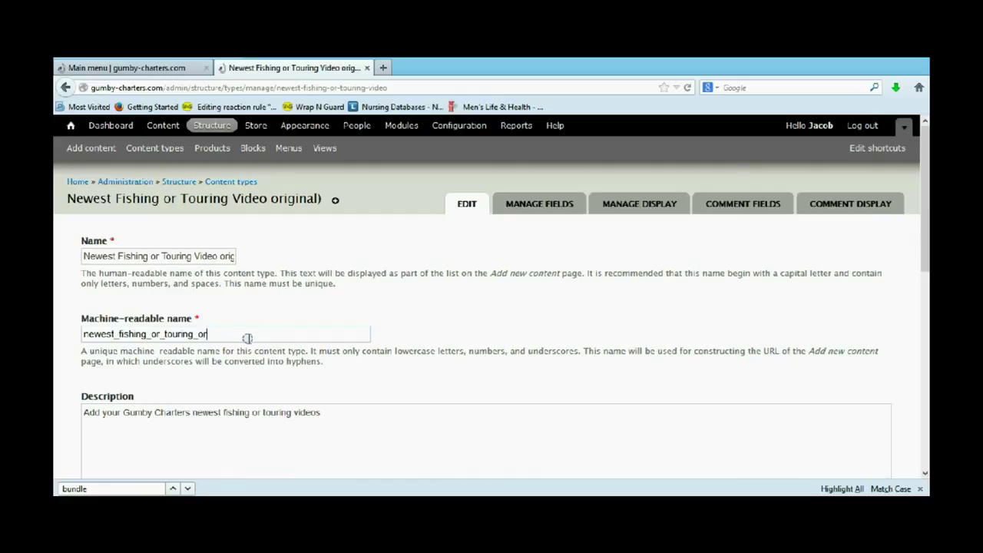
pyautogui.write('igin')
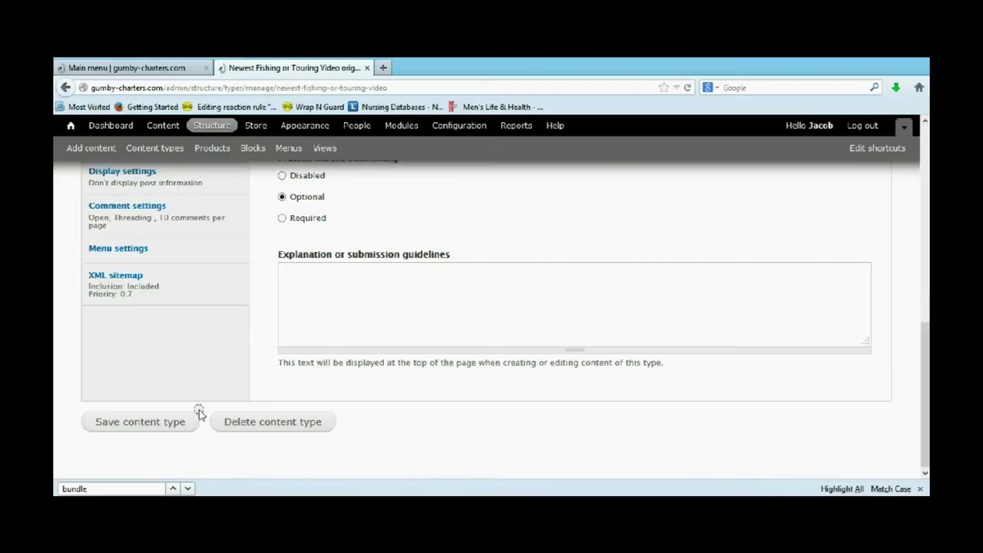
pyautogui.click(189, 426)
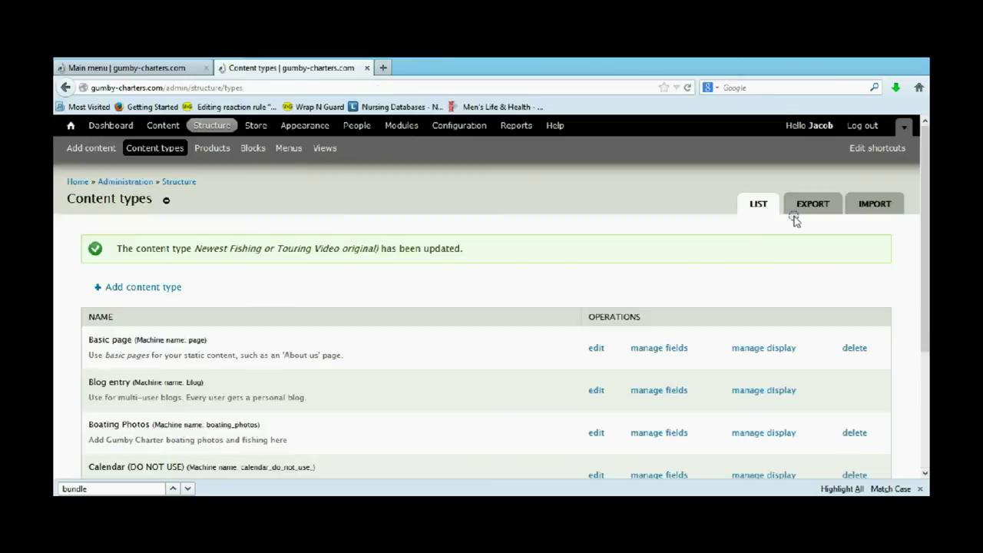
# Step: Paste the copied export into the IMPORT tab's Import data box and import it
pyautogui.click(873, 206)
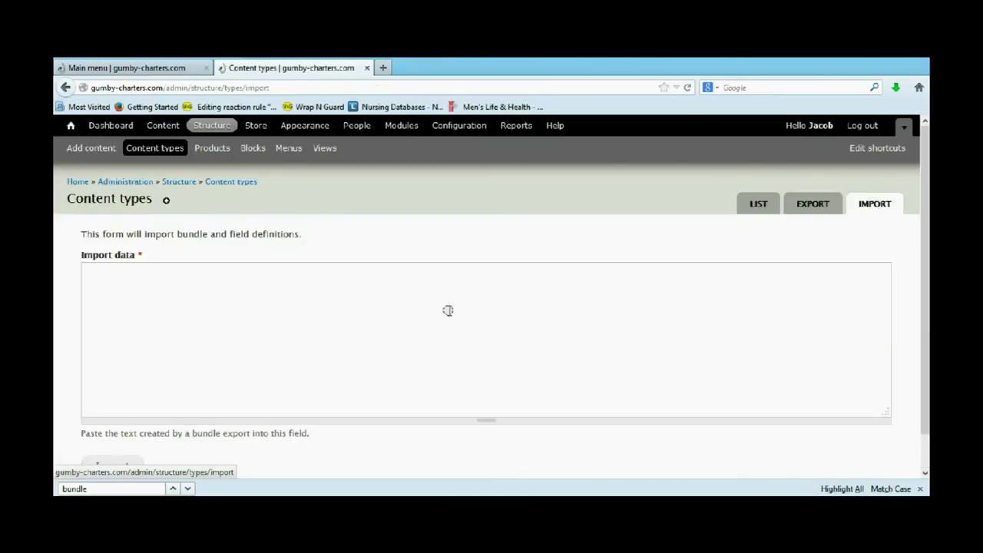
pyautogui.click(408, 301)
pyautogui.hotkey('ctrl', 'v')
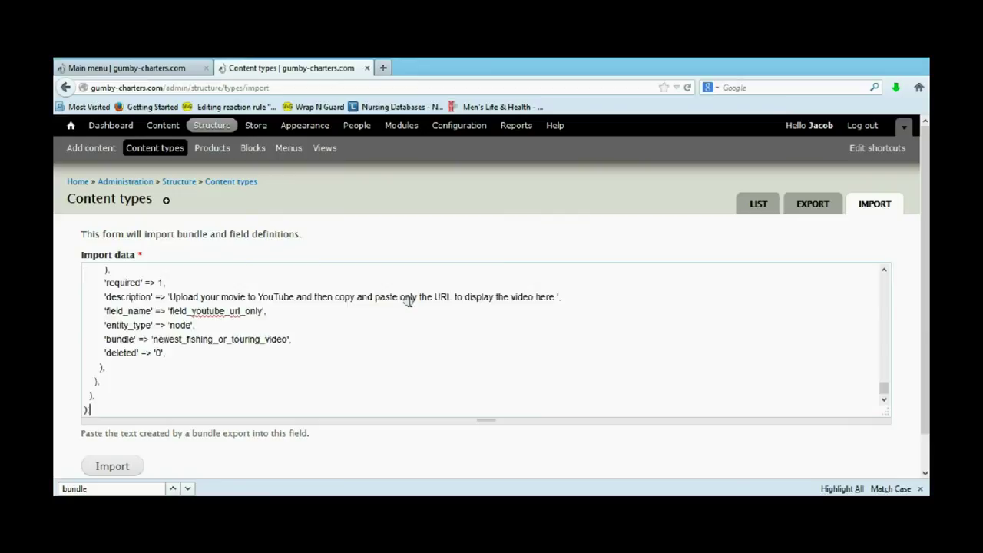
pyautogui.click(123, 467)
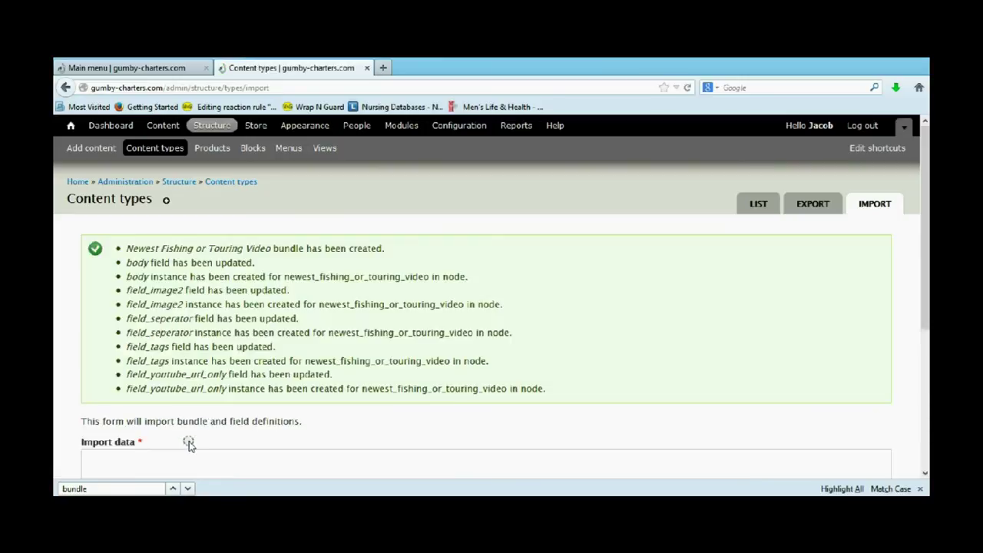
# Step: Compare the imported Newest Fishing or Touring Video row with the renamed original's names and machine names
pyautogui.click(170, 151)
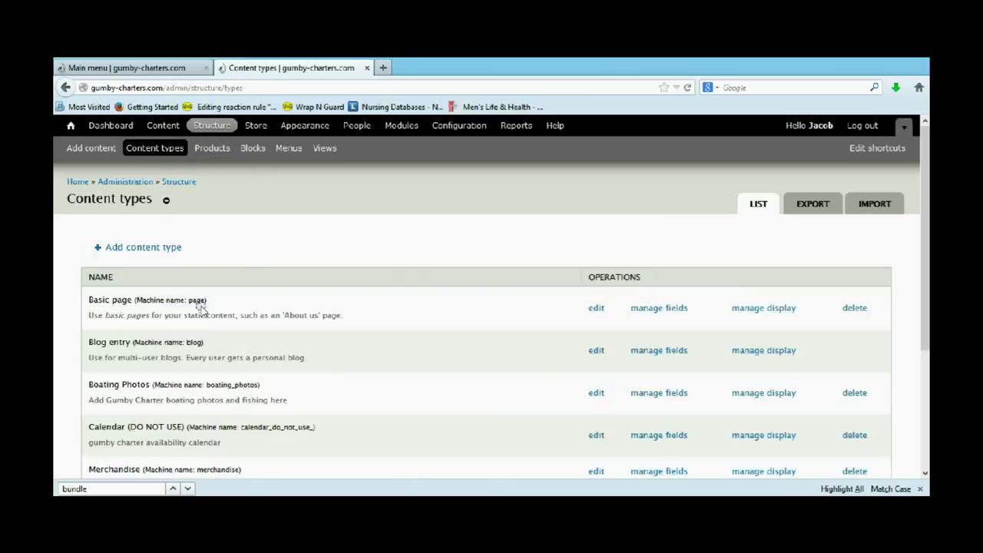
pyautogui.scroll(-3, 201, 307)
pyautogui.scroll(-2, 201, 307)
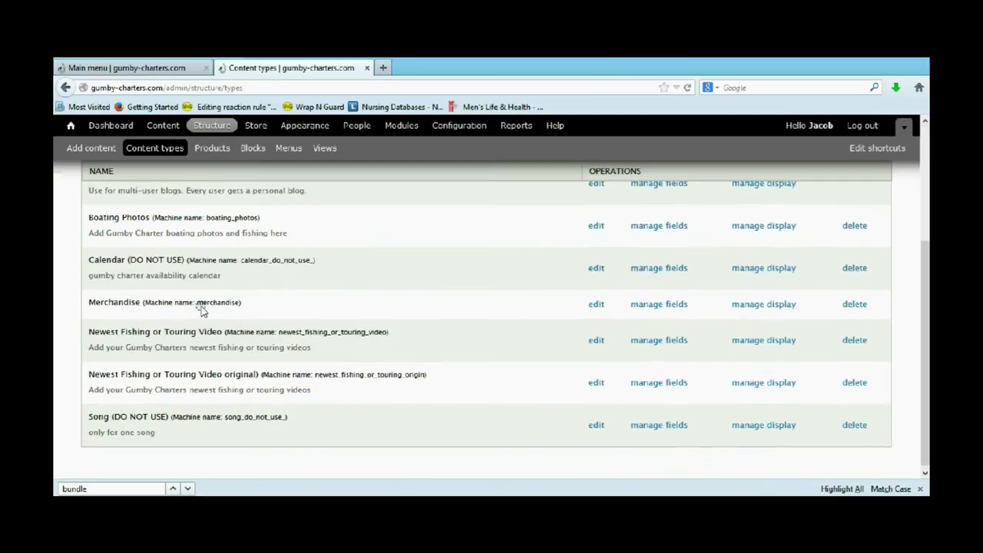
pyautogui.doubleClick(237, 370)
pyautogui.click(136, 329)
pyautogui.moveTo(137, 329); pyautogui.dragTo(226, 330)
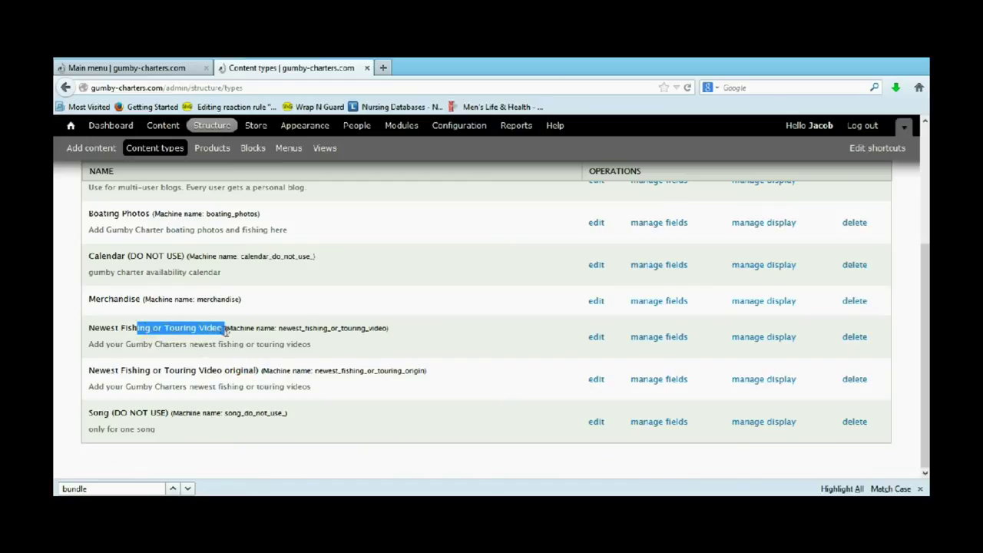
pyautogui.click(297, 327)
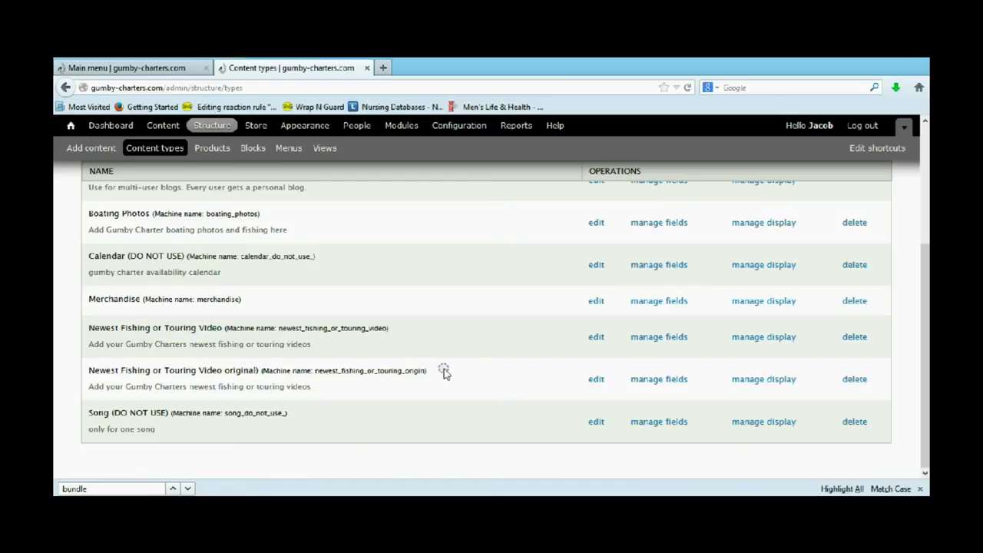
pyautogui.doubleClick(415, 371)
pyautogui.click(387, 374)
pyautogui.moveTo(242, 371); pyautogui.dragTo(184, 371)
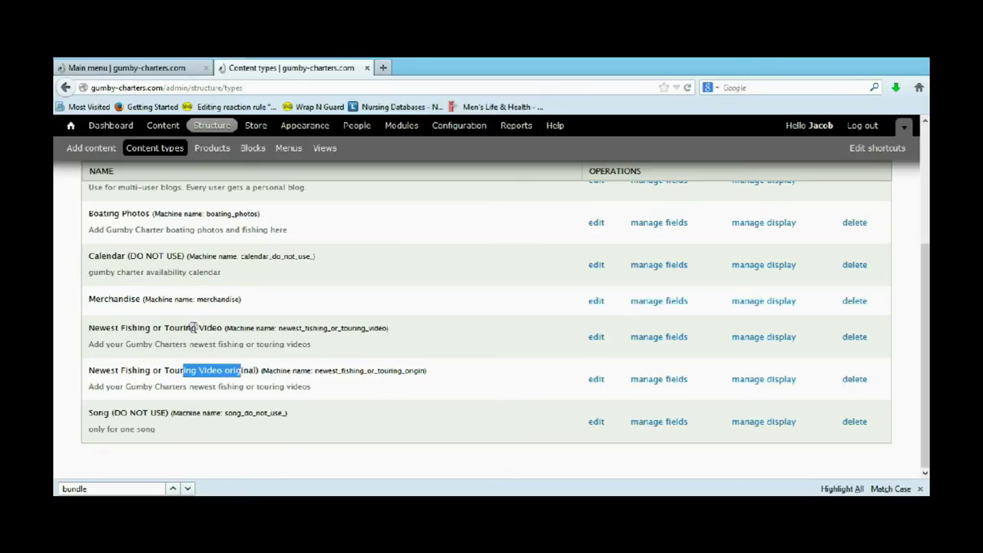
pyautogui.doubleClick(211, 328)
pyautogui.moveTo(356, 328); pyautogui.dragTo(393, 331)
pyautogui.click(440, 336)
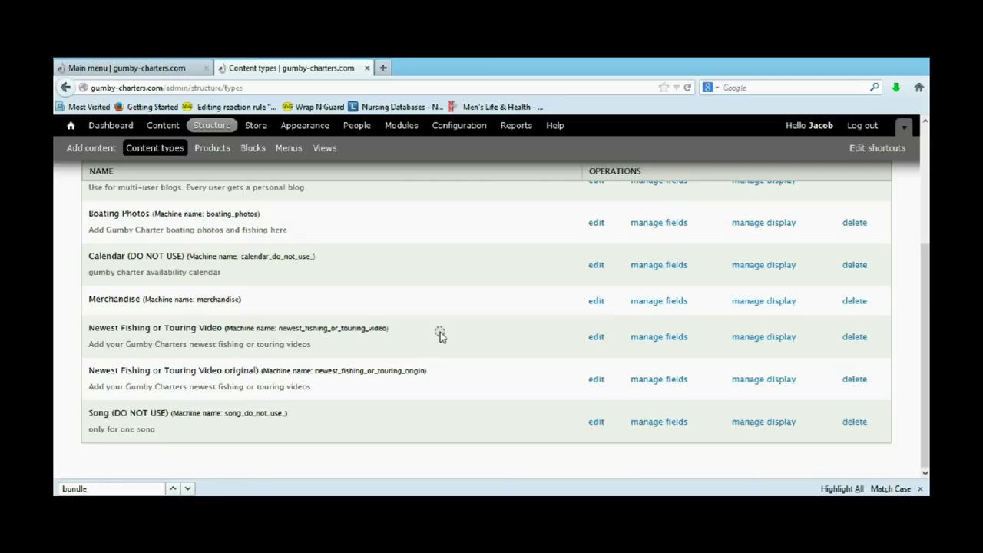